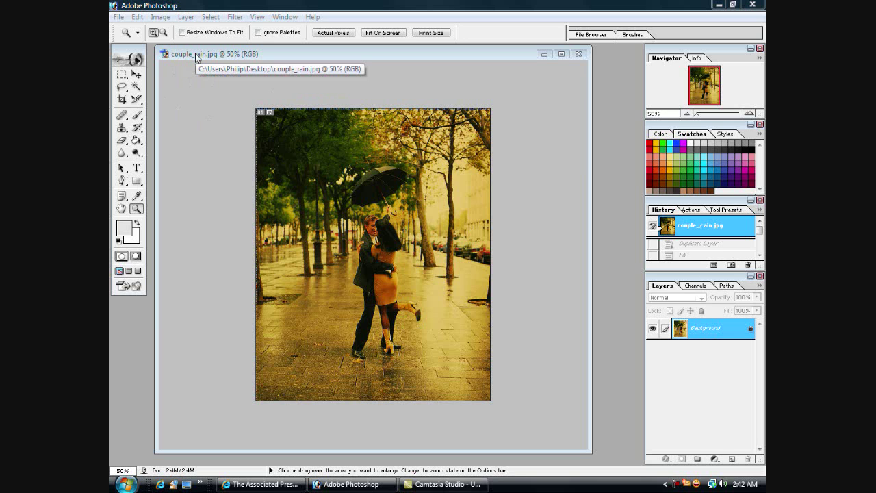
- Zoom the photo to full size, then back out until the whole image fits
click(136, 208)
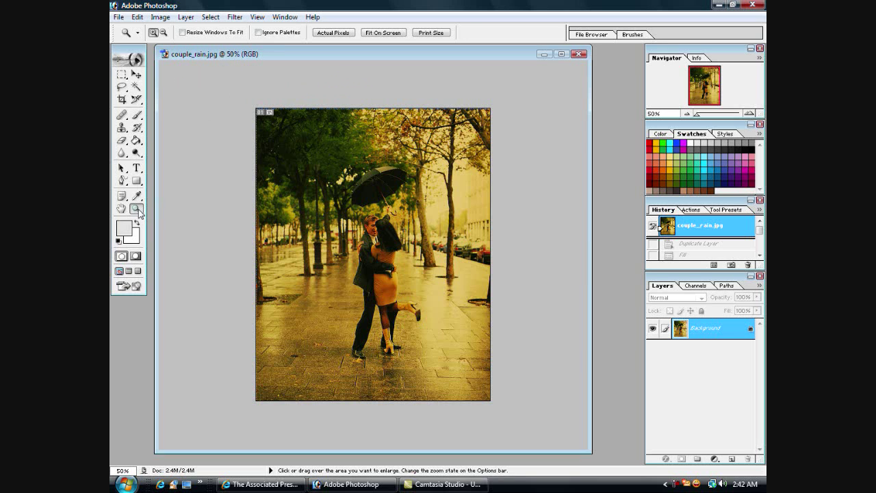
click(383, 267)
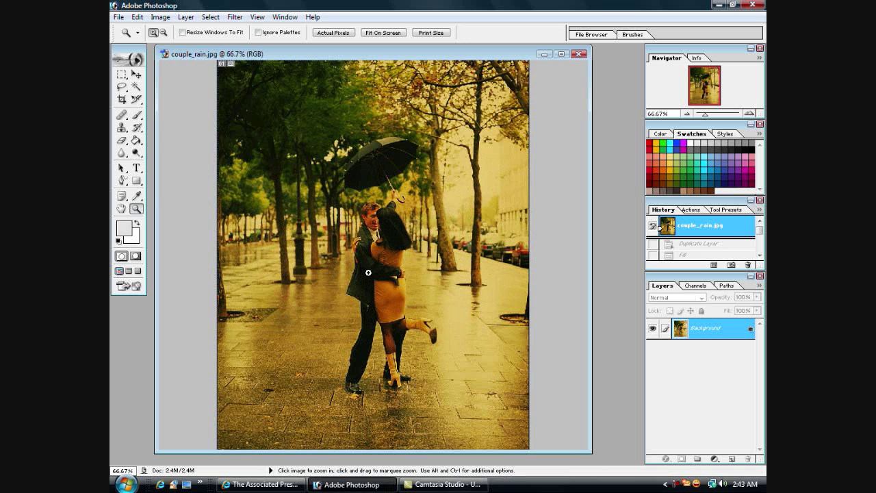
click(369, 277)
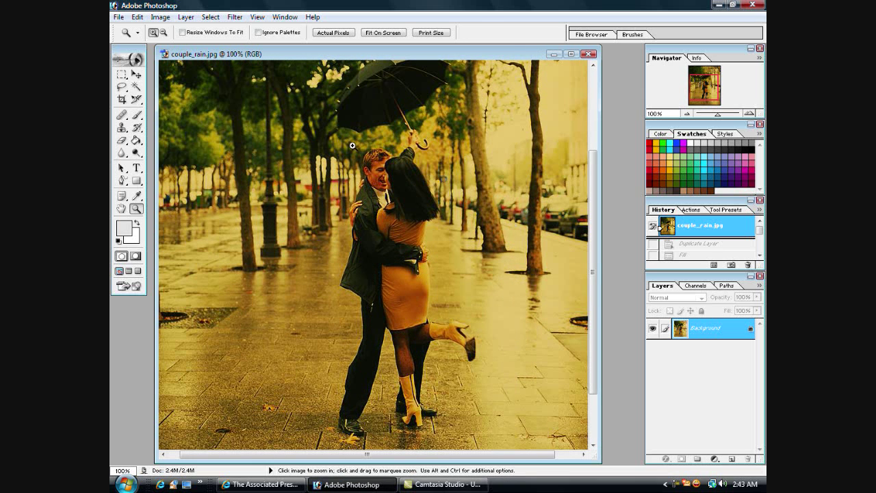
mouse_move(592, 241)
mouse_down()
mouse_move(594, 210)
mouse_move(594, 218)
mouse_up()
right_click(508, 205)
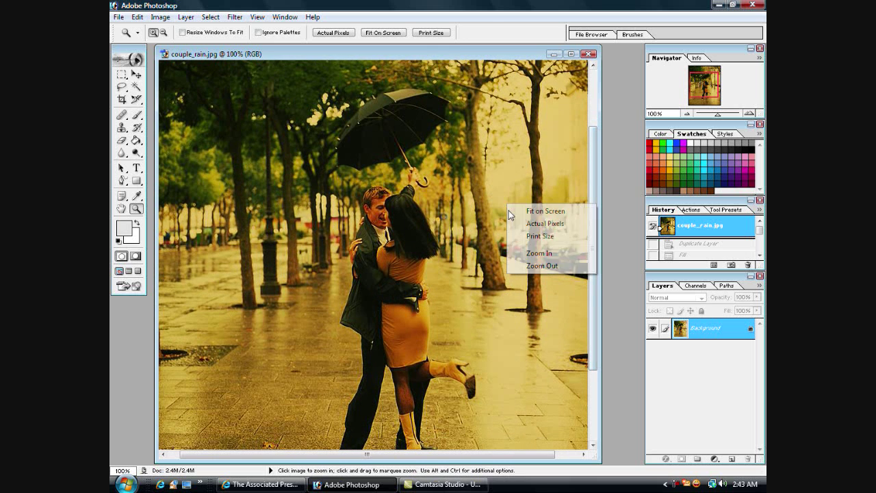
click(540, 265)
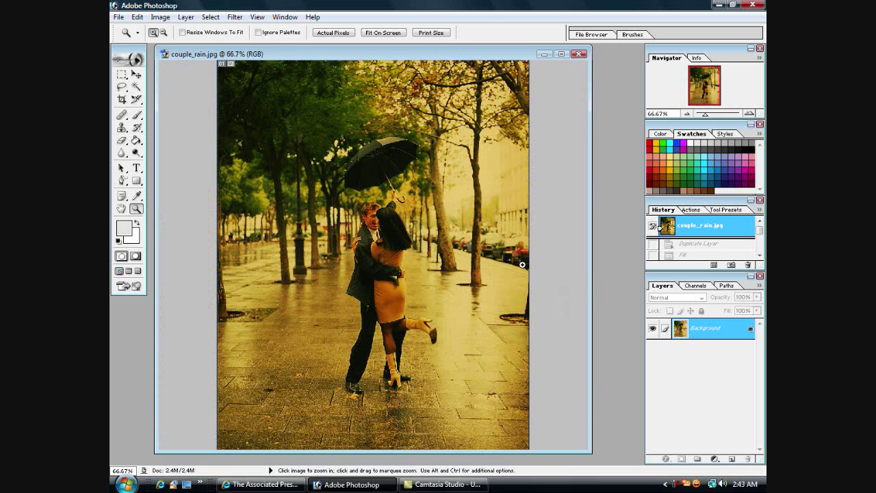
right_click(460, 218)
click(482, 277)
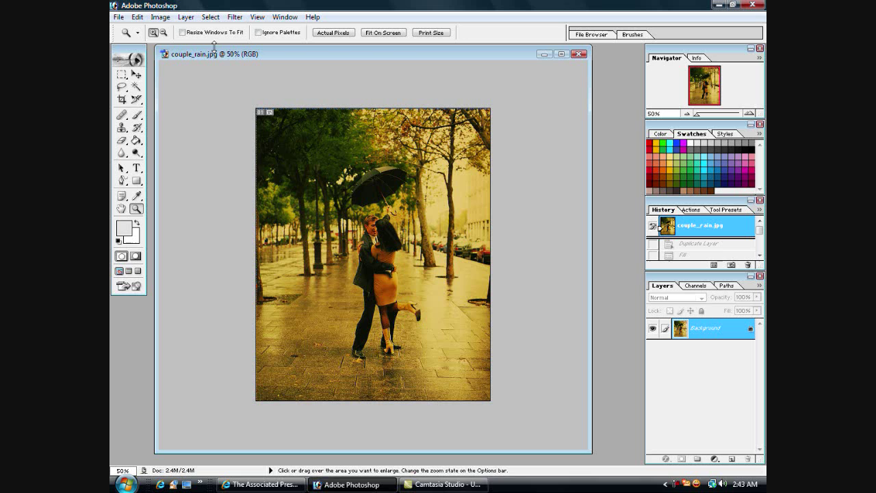
- Duplicate the Background layer as a new layer named rain1
click(192, 19)
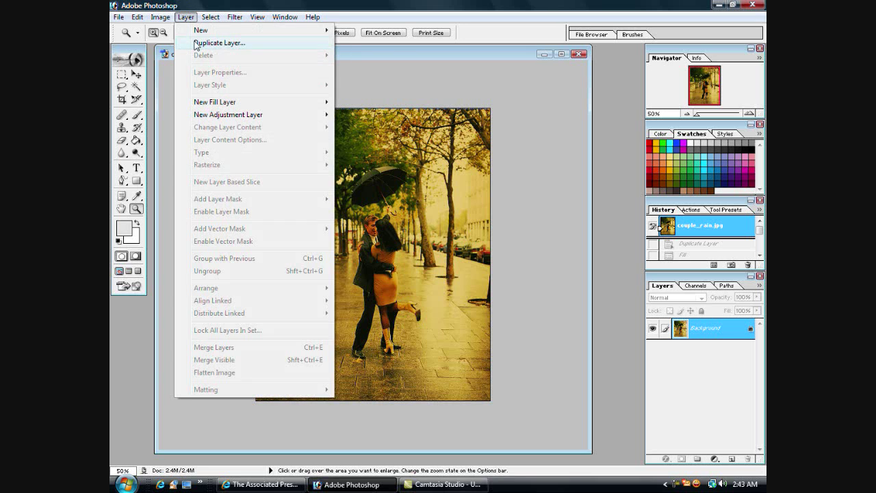
click(219, 43)
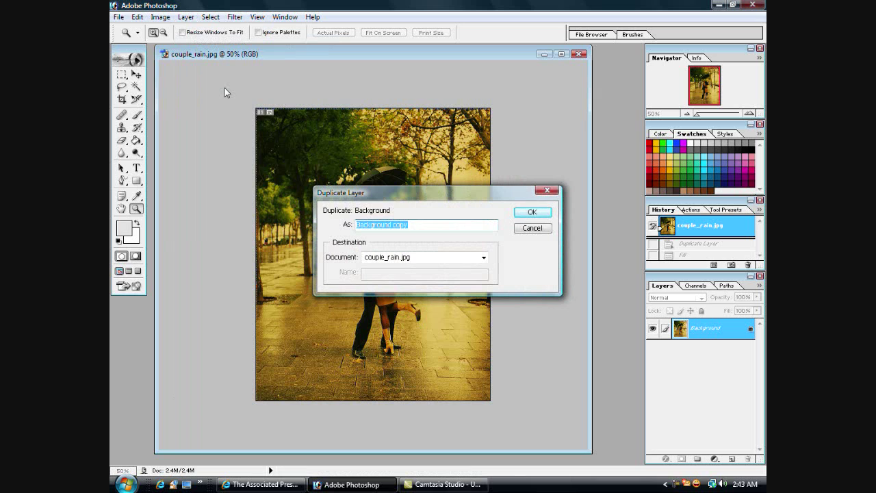
text(ra)
text(in1)
key(Return)
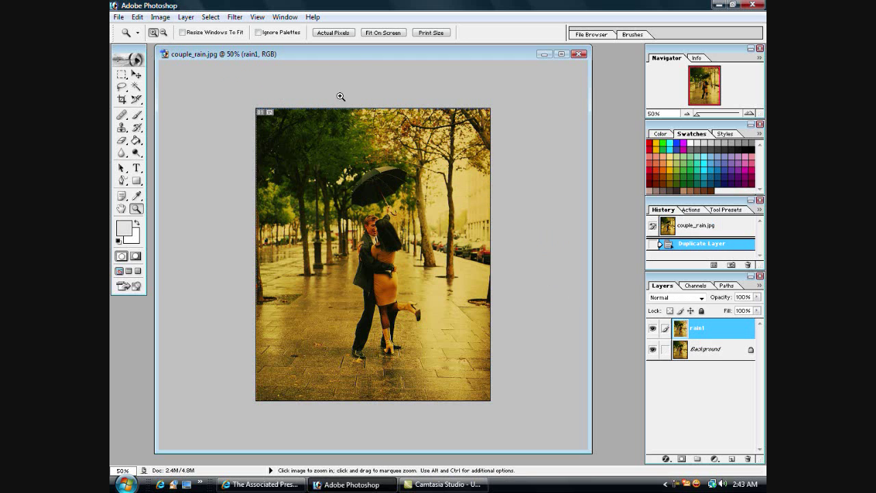
drag(352, 55, 360, 54)
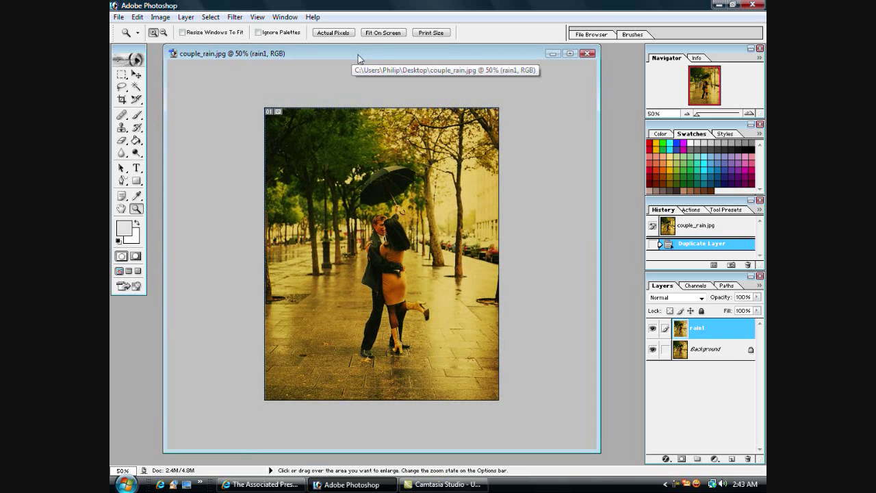
- Fill the rain1 layer with 50% Gray in Normal mode
click(138, 17)
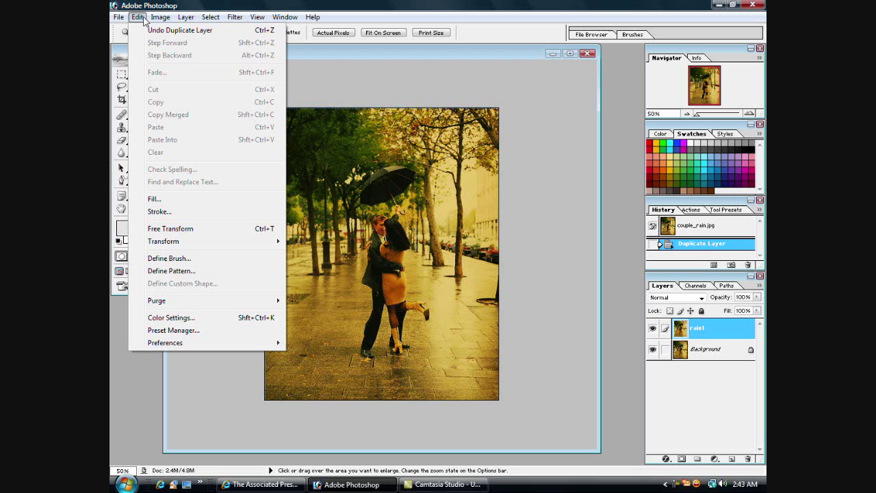
click(155, 199)
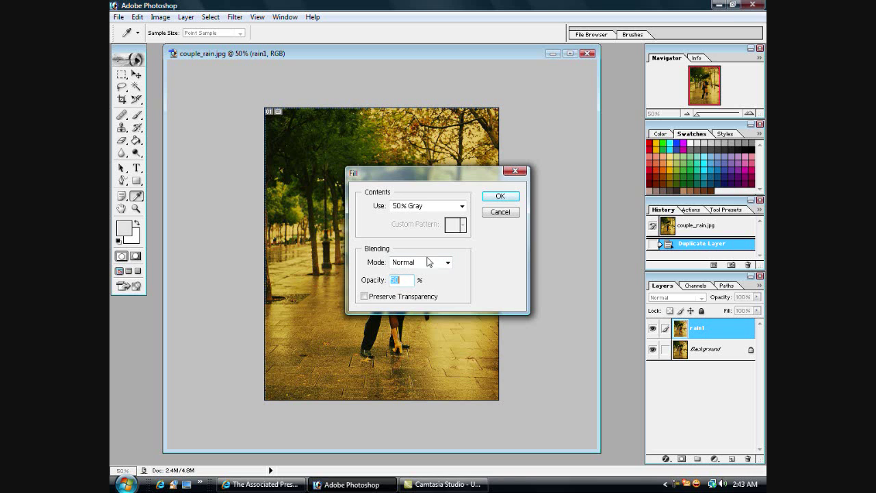
click(499, 196)
key(z)
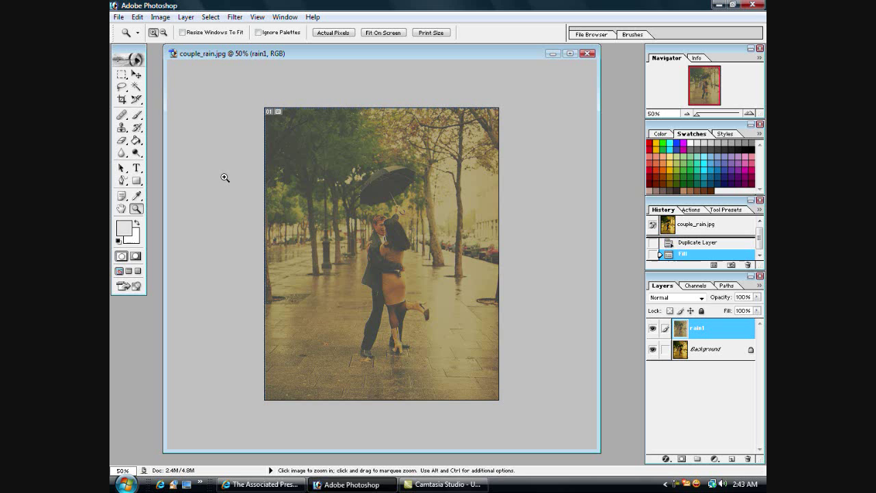
- Add monochromatic Gaussian noise, with a slightly reduced amount, across the rain1 layer
click(238, 18)
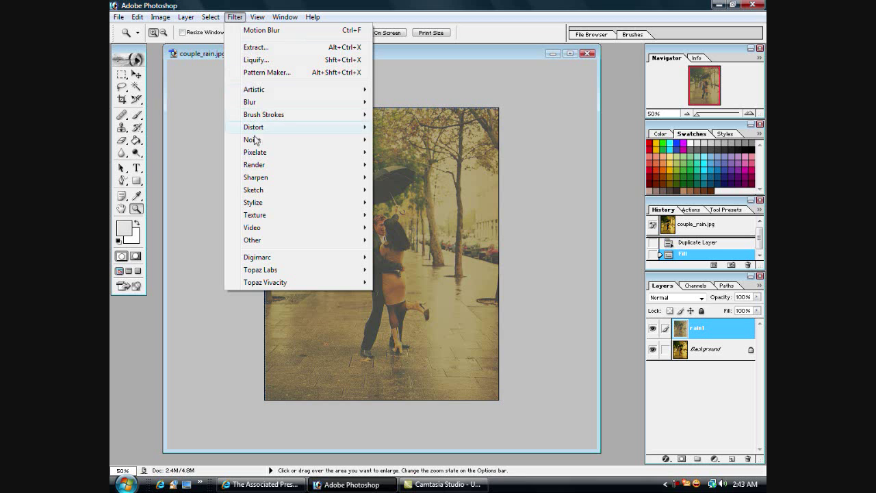
mouse_move(253, 140)
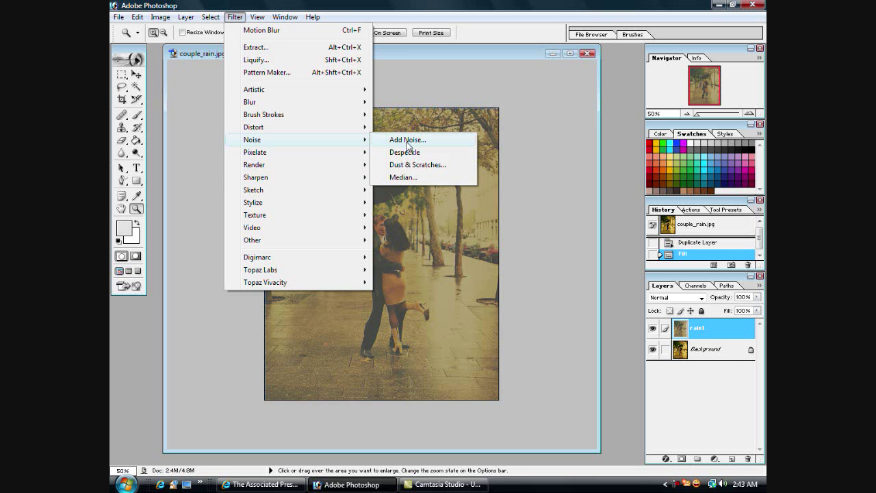
click(408, 140)
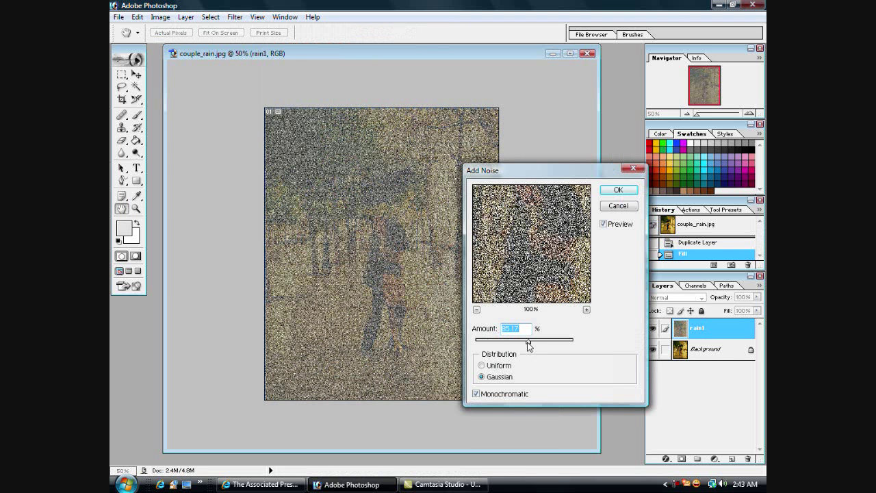
drag(527, 340, 526, 340)
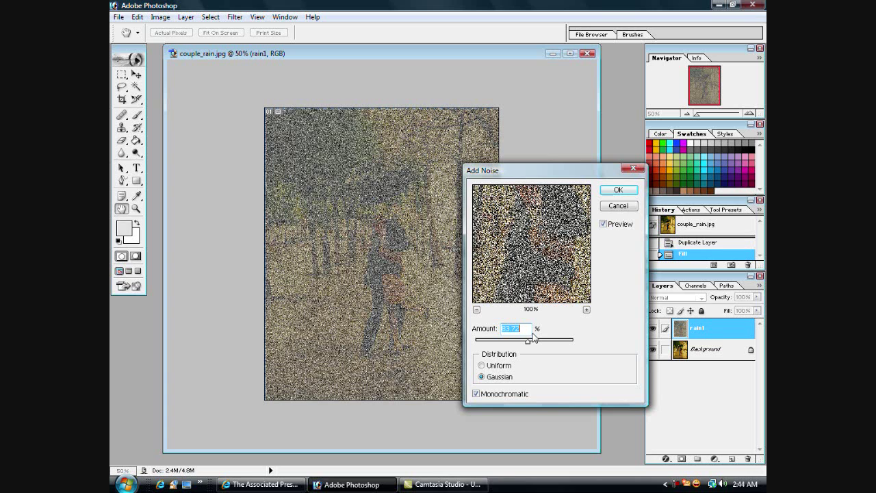
click(617, 190)
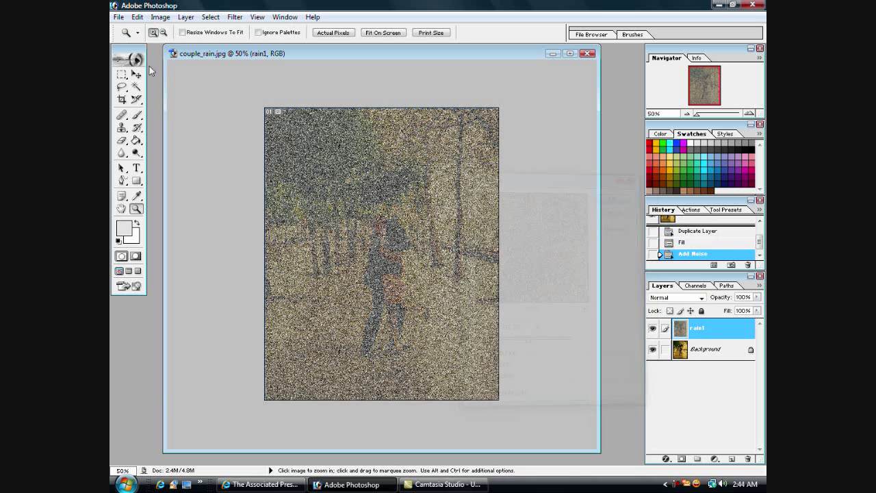
- Apply a Motion Blur with a 219-pixel distance to the noisy rain1 layer
click(235, 17)
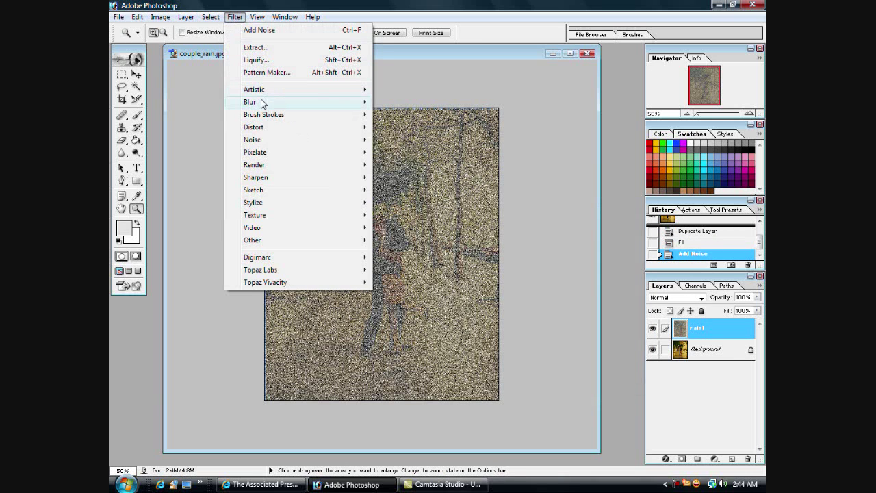
mouse_move(250, 102)
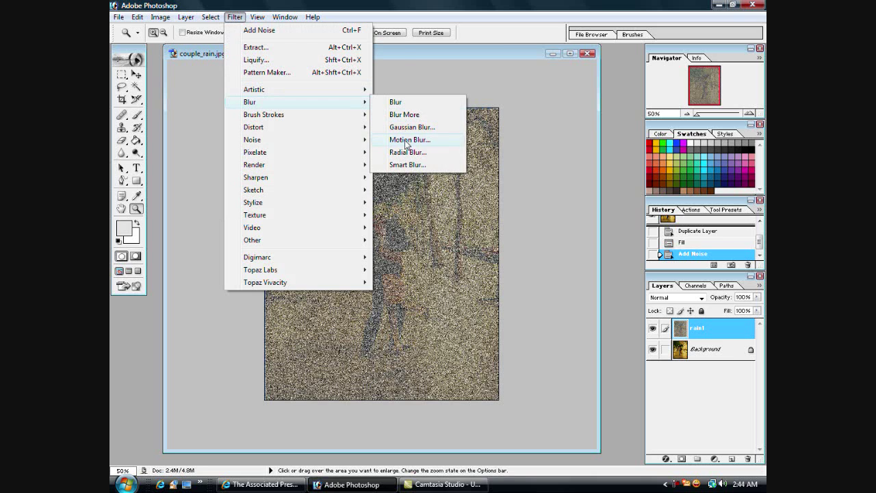
click(408, 141)
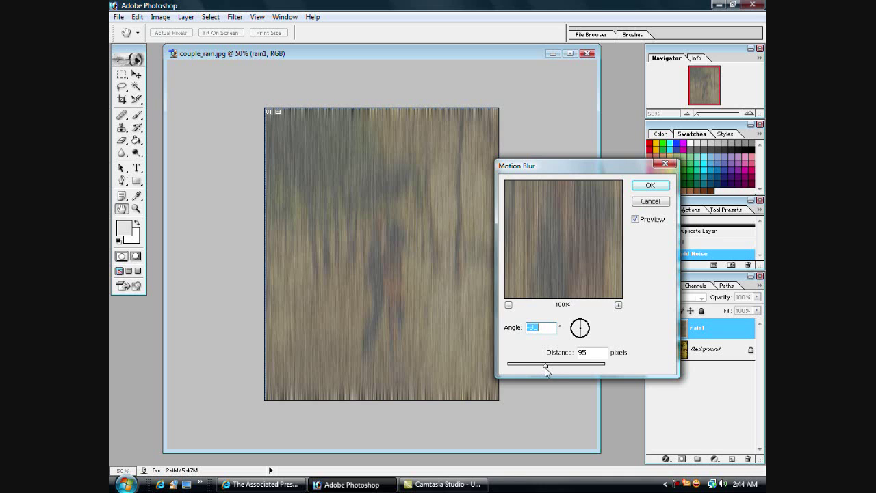
mouse_move(545, 367)
mouse_down()
mouse_move(560, 368)
mouse_move(545, 368)
mouse_up()
click(648, 185)
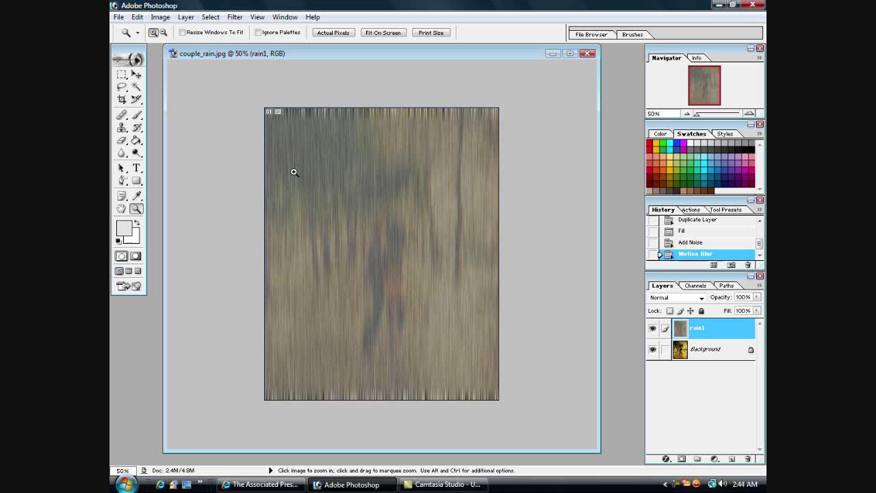
- Distort rain1 by pulling its top-left corner left and bottom-right corner right
click(156, 19)
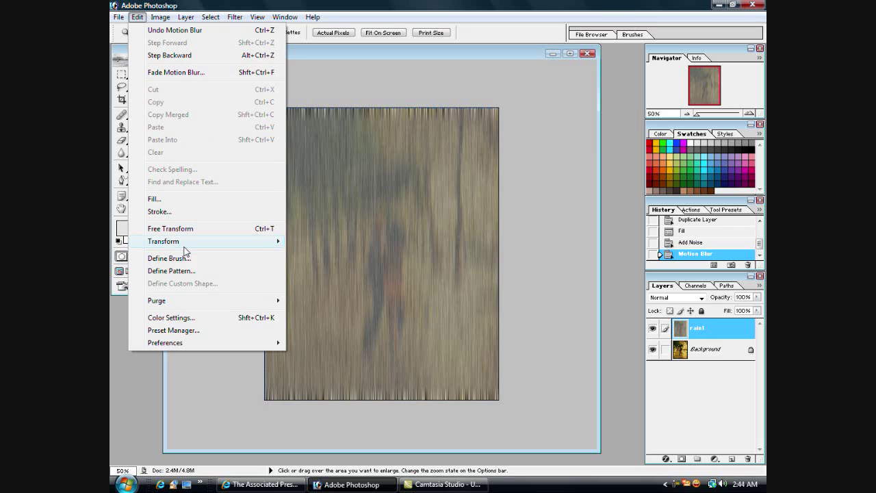
mouse_move(163, 241)
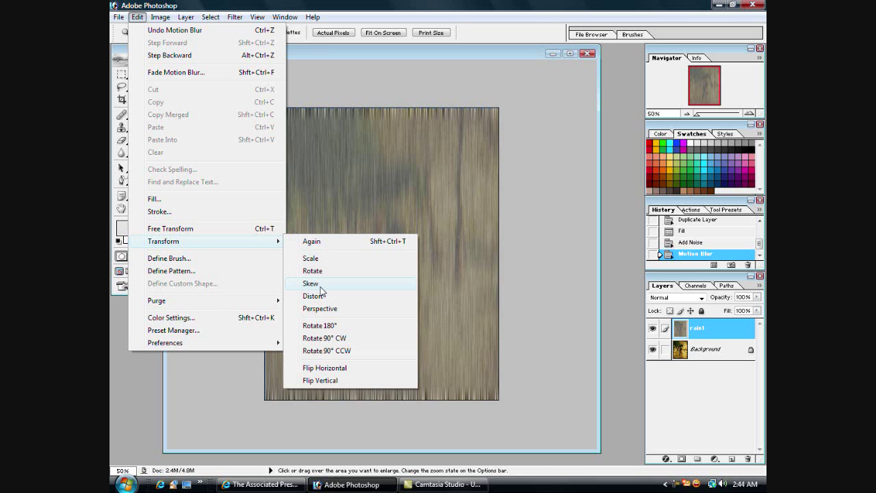
click(320, 288)
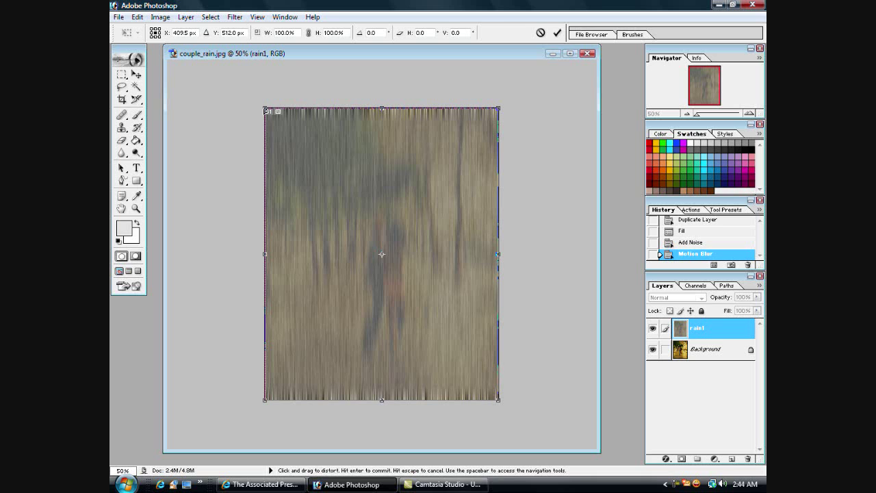
drag(266, 110, 232, 108)
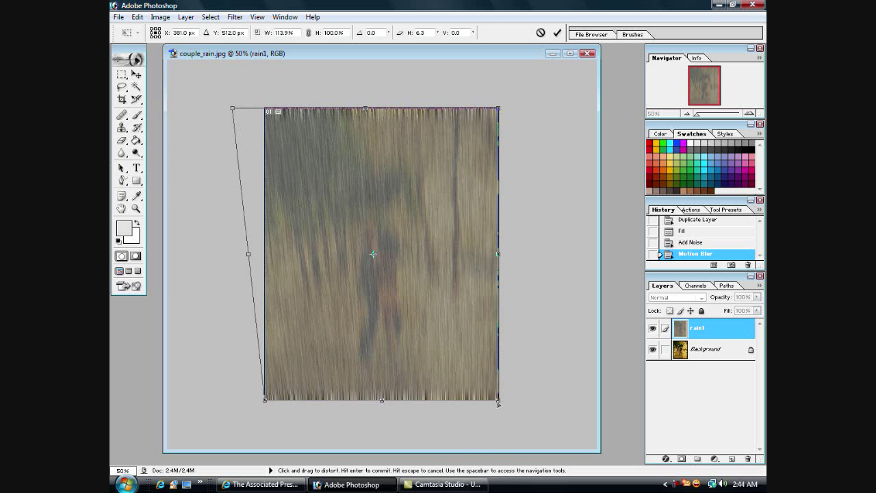
drag(498, 403, 540, 405)
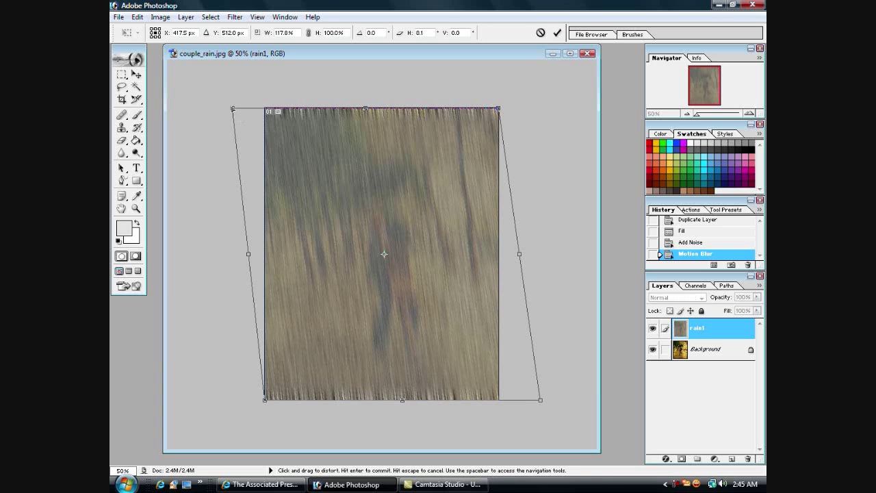
click(557, 32)
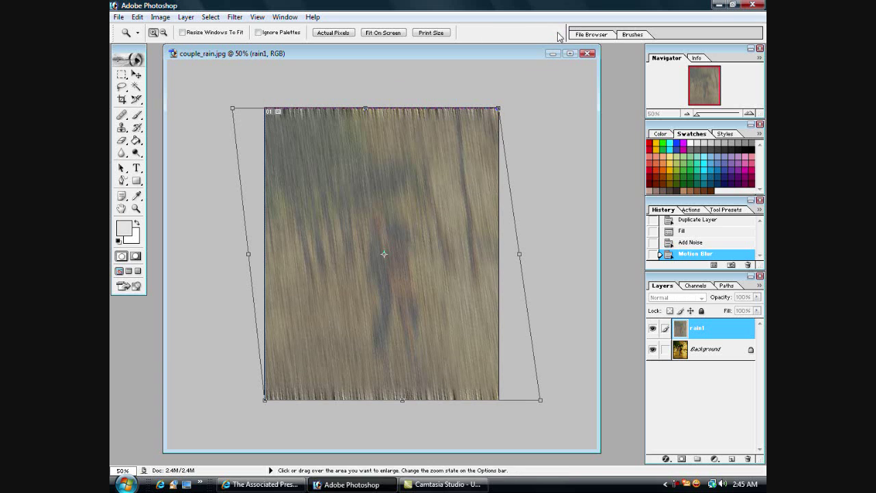
- Set the rain1 layer's Blending Options blend mode to Vivid Light
click(185, 17)
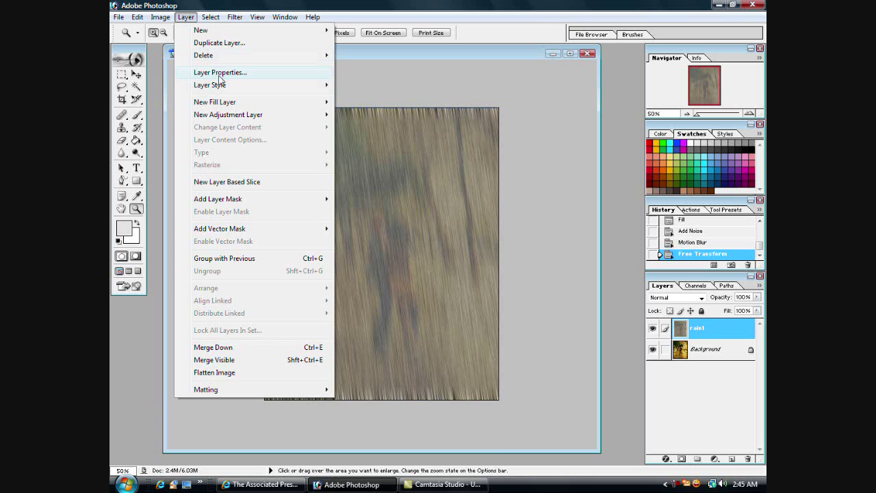
mouse_move(210, 85)
click(380, 85)
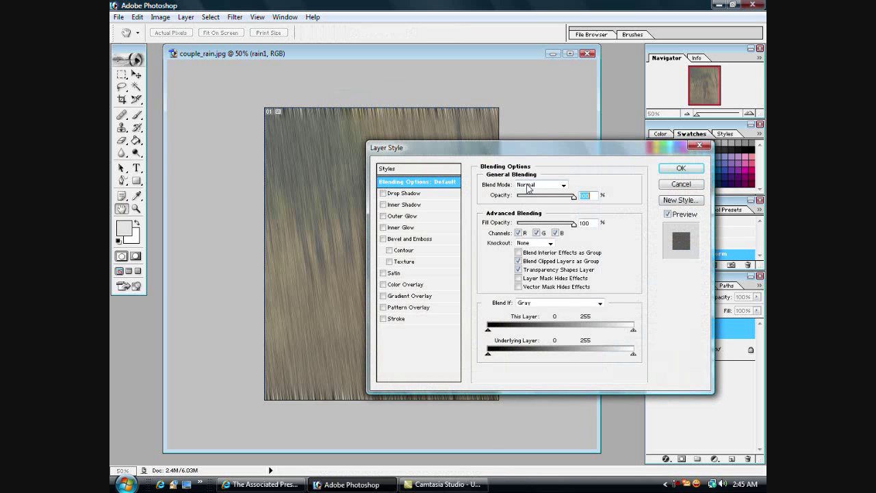
click(528, 186)
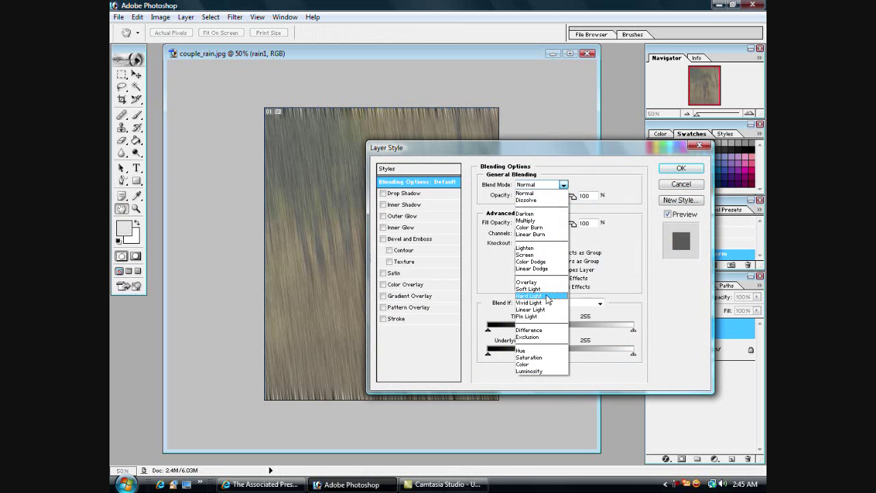
click(540, 303)
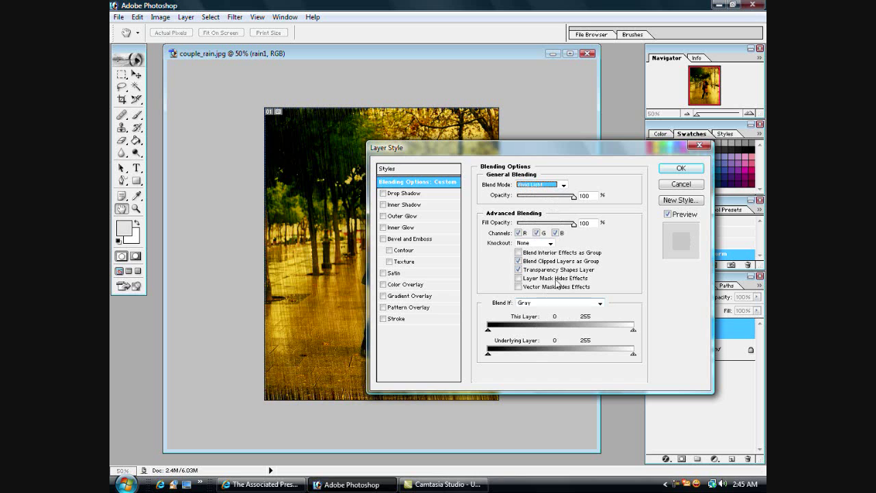
click(680, 168)
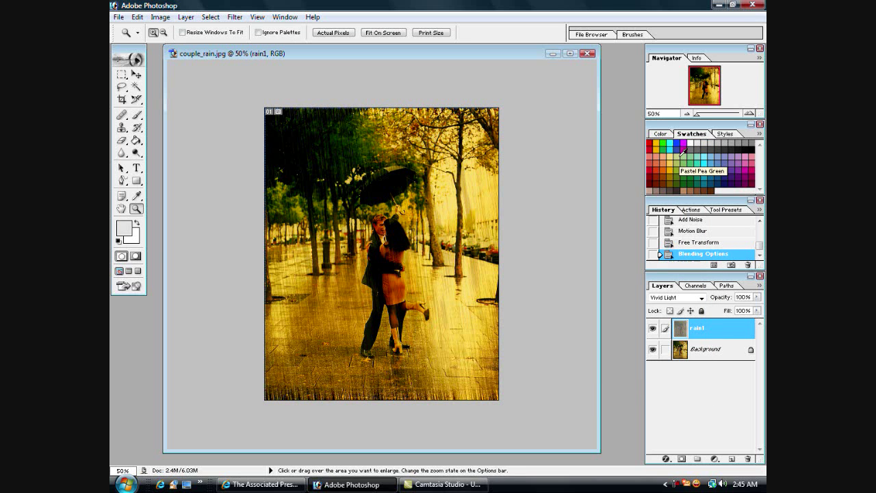
- Zoom the photo to 66.7% and enlarge the document window wider and taller
click(342, 246)
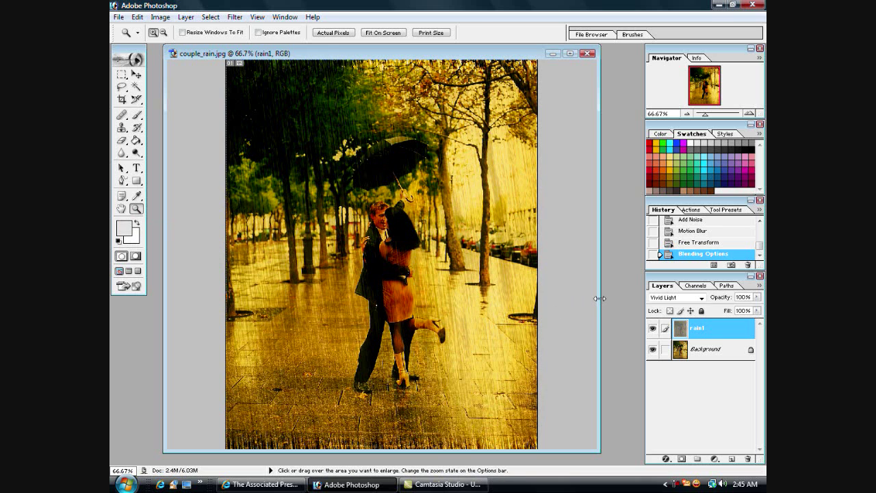
drag(599, 298, 626, 299)
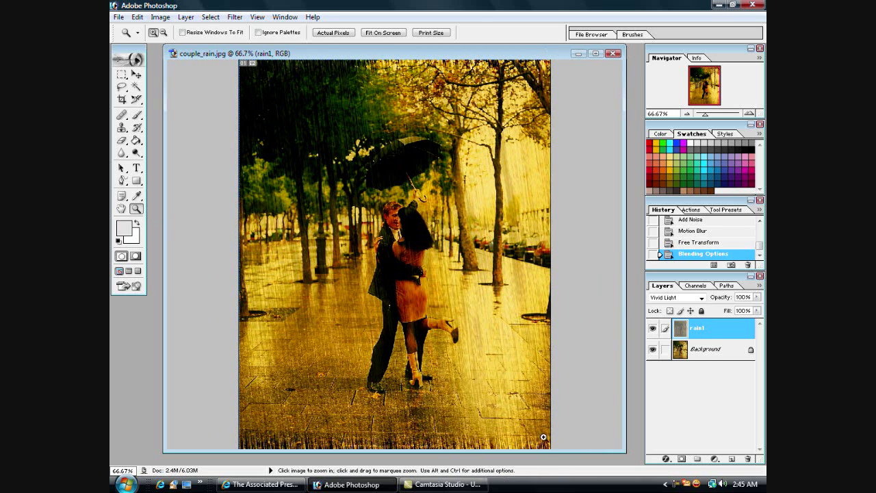
drag(538, 453, 538, 458)
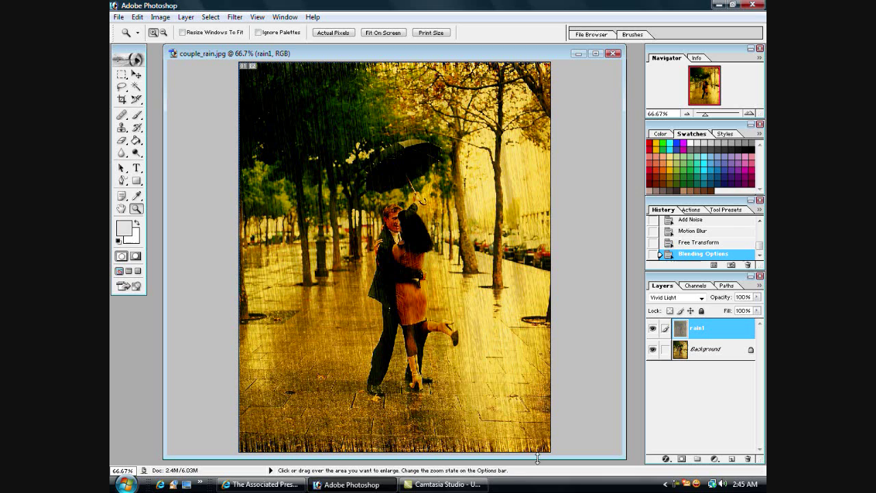